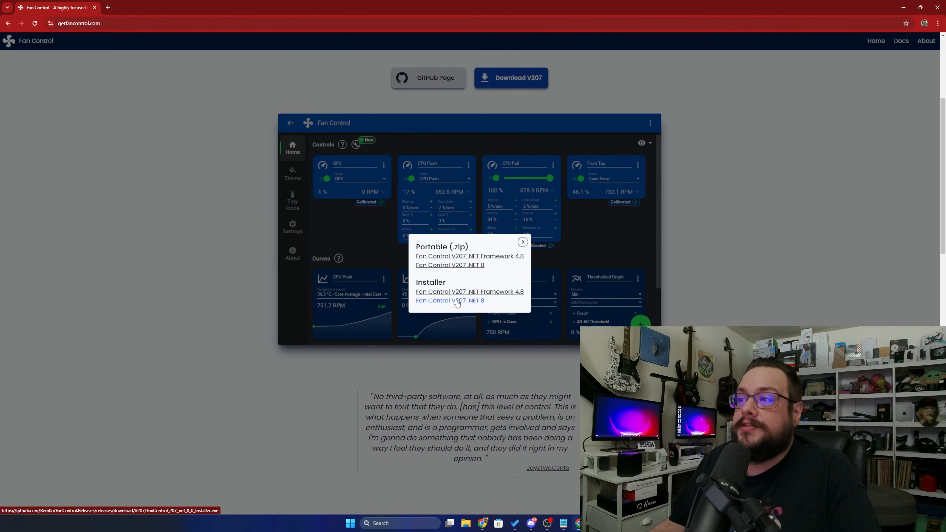
Step: Download the Fan Control V207 .NET 8 installer and accept the setup's license agreement
left_click(494, 295)
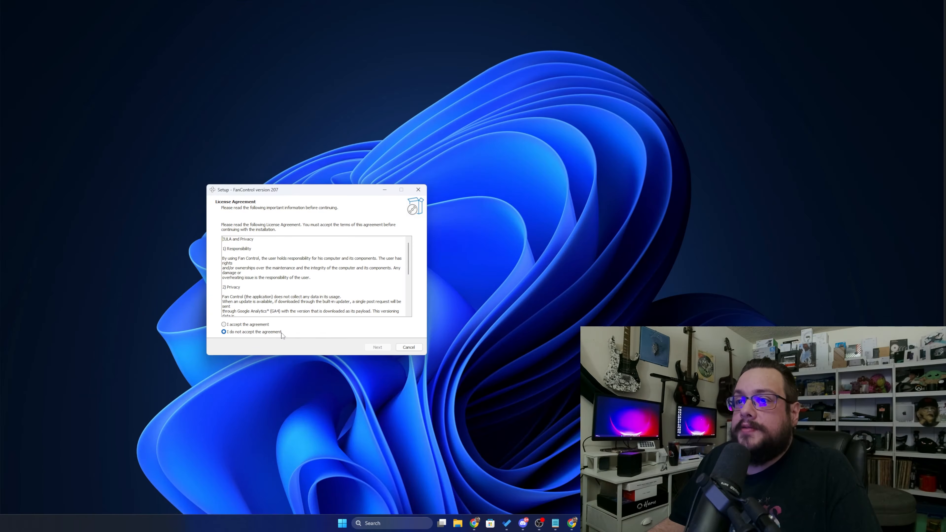
left_click(246, 325)
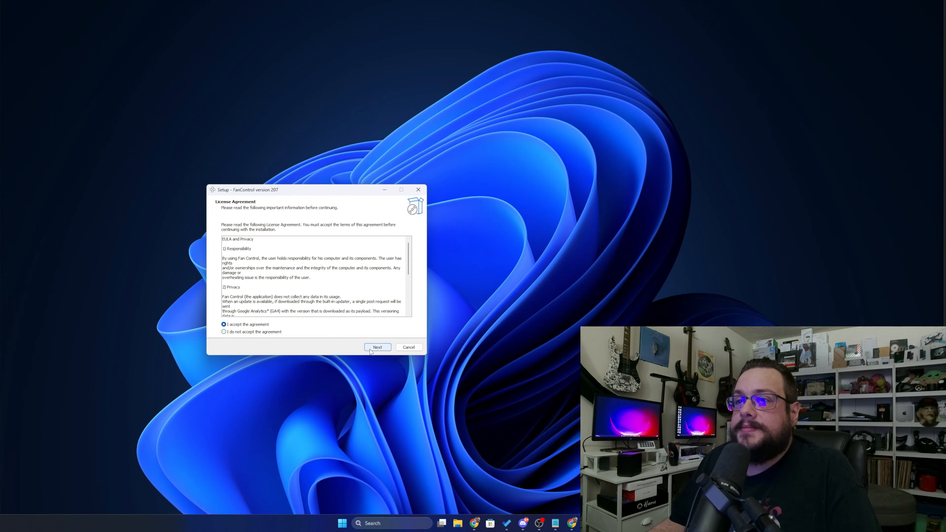
left_click(376, 349)
left_click(384, 349)
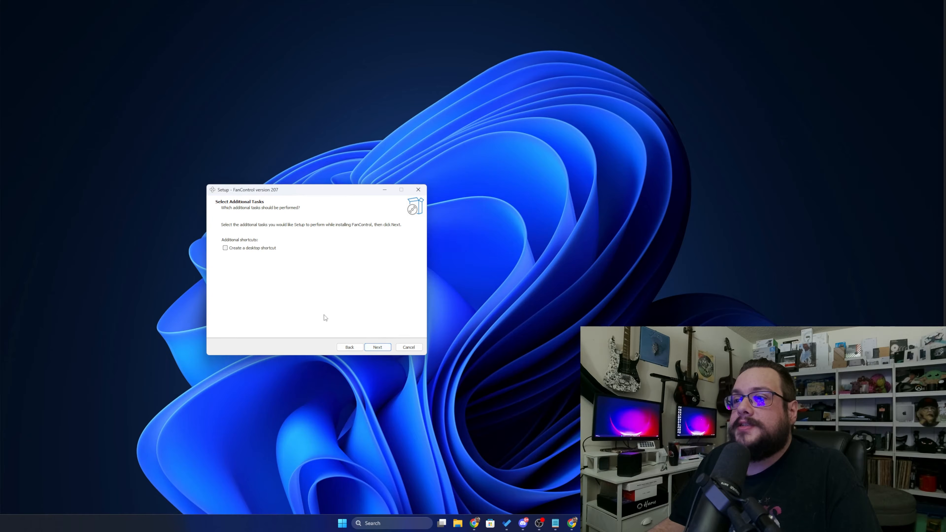
Step: Install FanControl with a desktop shortcut and launch it when setup finishes
left_click(225, 248)
left_click(372, 348)
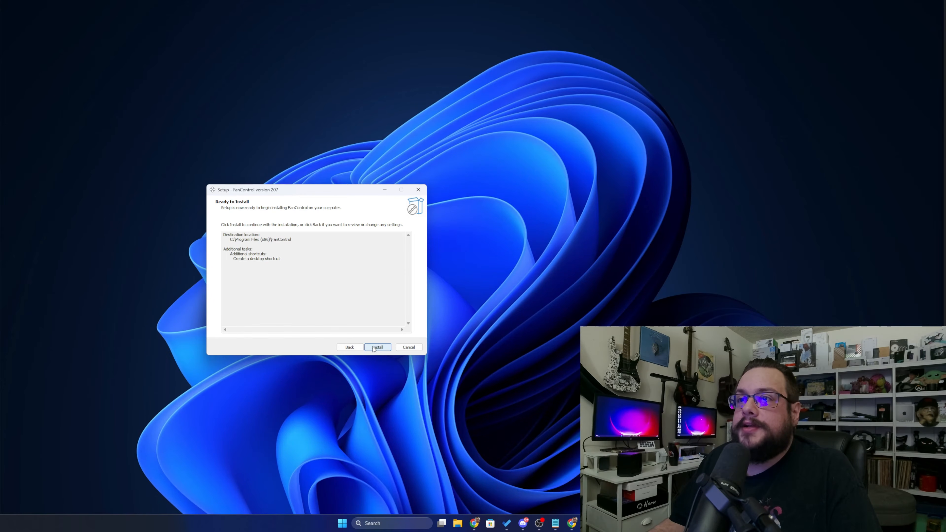
left_click(375, 347)
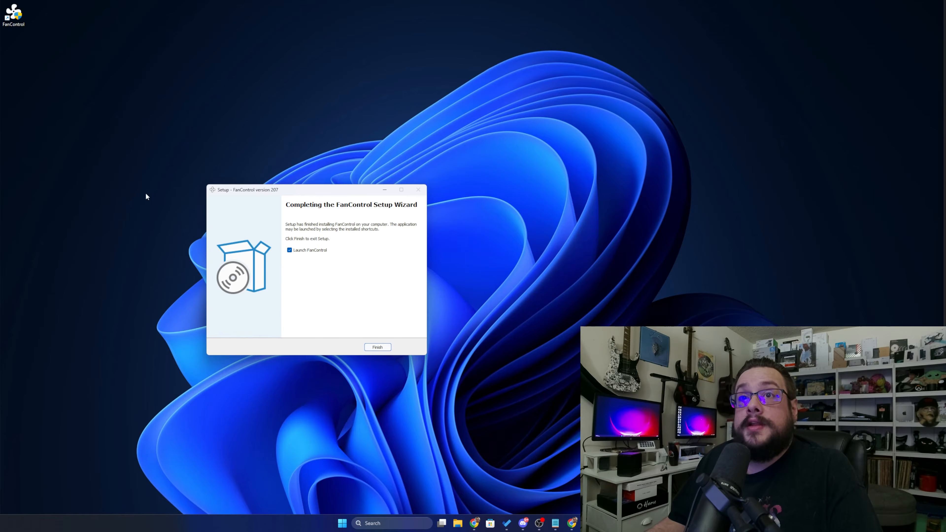
left_click(377, 347)
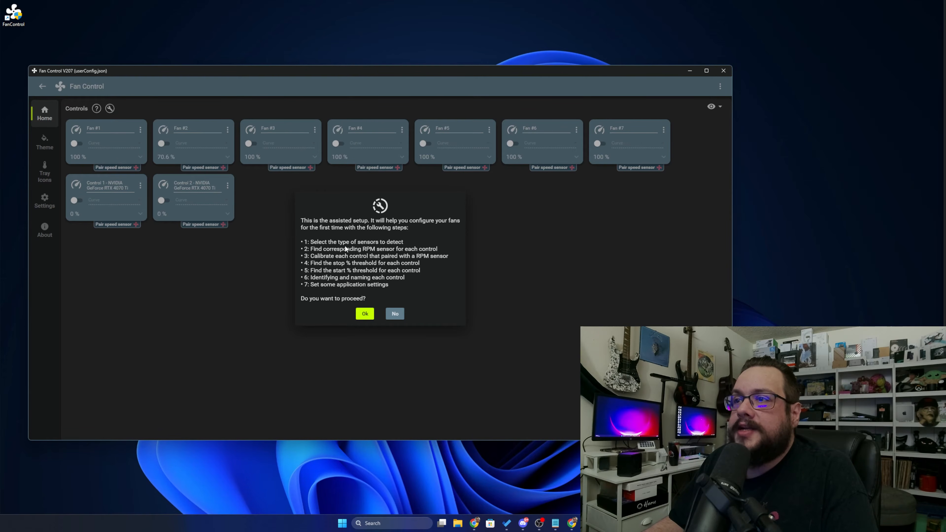
Step: Run the assisted fan setup with the default sensor selection and keep the detected fan names
left_click(364, 315)
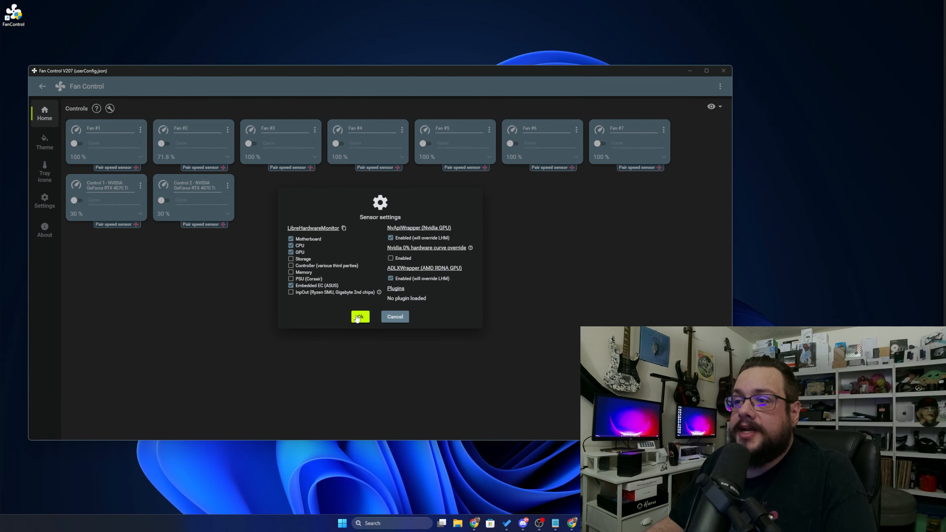
left_click(357, 316)
left_click(362, 294)
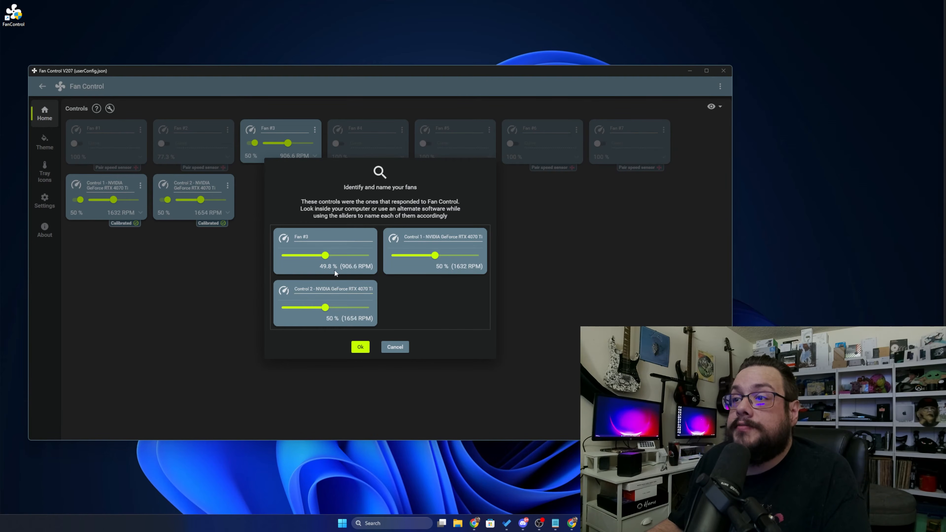
left_click(362, 349)
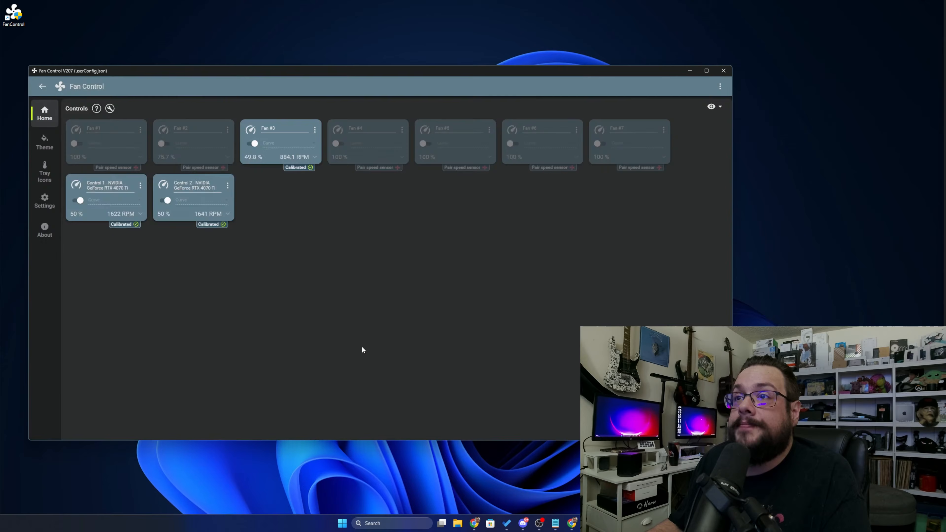
left_click(353, 249)
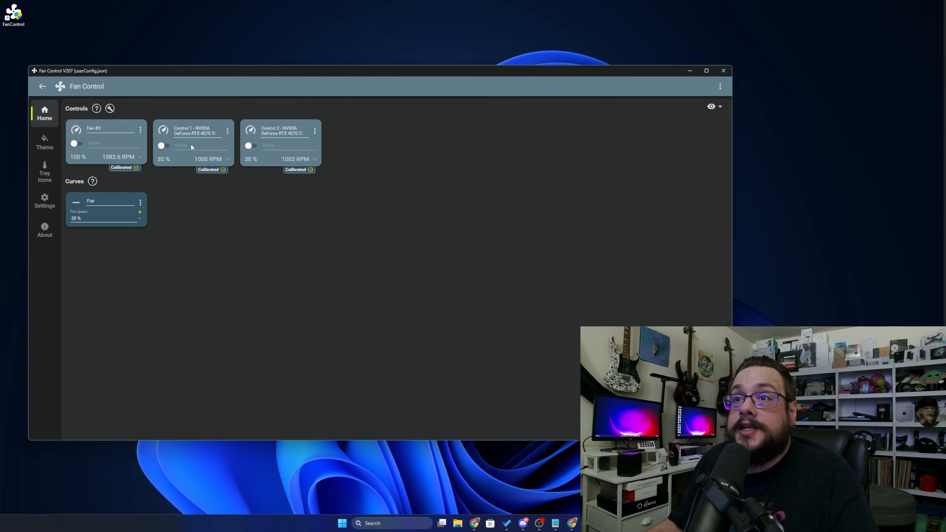
Step: Assign the Flat curve to both NVIDIA GeForce RTX 4070 Ti fan controls and leave the controls switched off
left_click(164, 146)
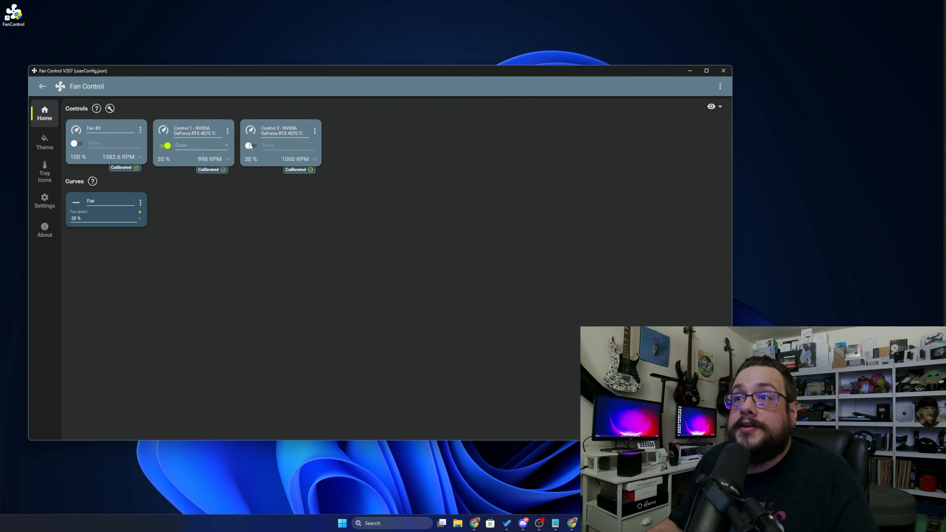
left_click(194, 148)
left_click(188, 157)
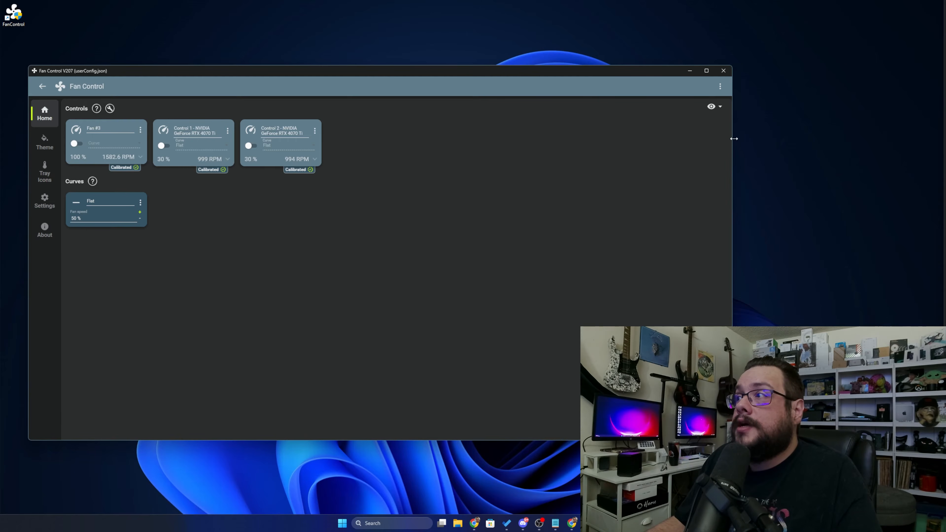
Step: Narrow the window and add a Graph curve with the NVIDIA GeForce RTX 4070 Ti GPU as its temperature source
left_click_drag(733, 139, 417, 139)
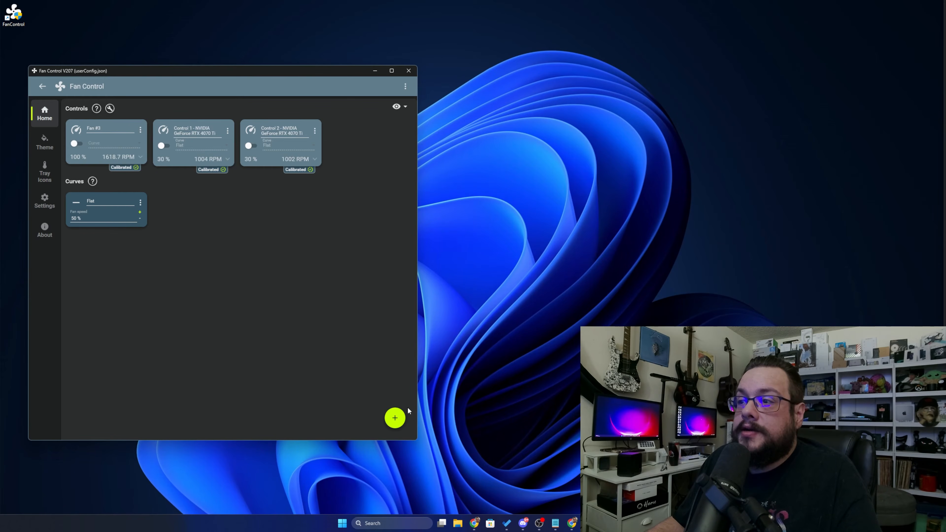
left_click(396, 419)
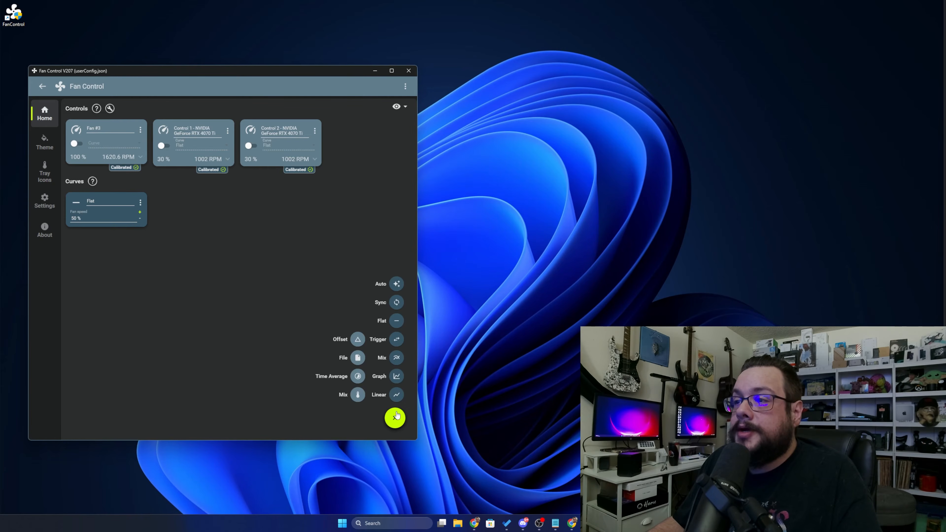
left_click(397, 377)
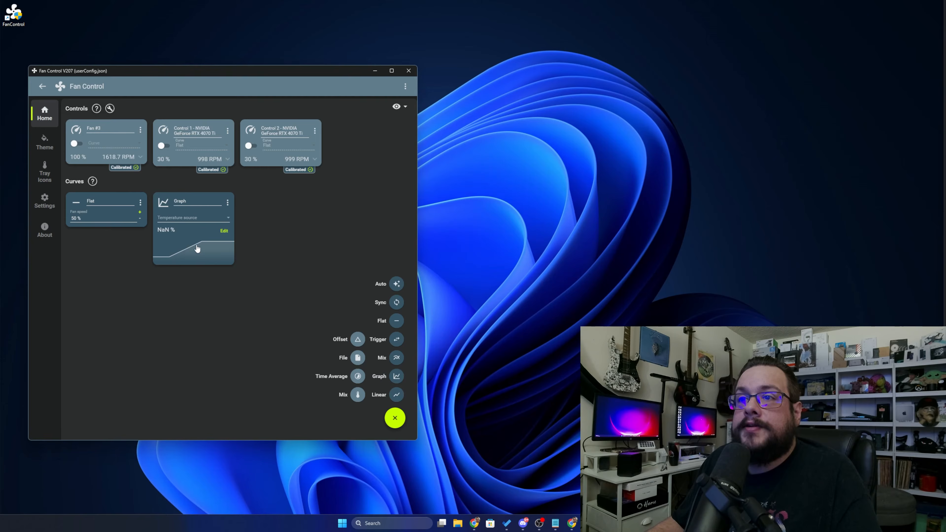
left_click(201, 243)
left_click(190, 220)
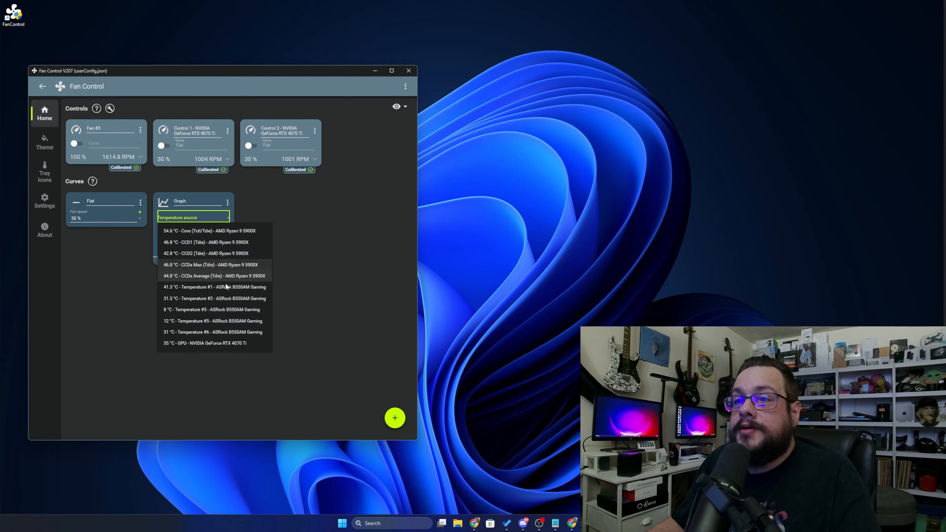
left_click(201, 342)
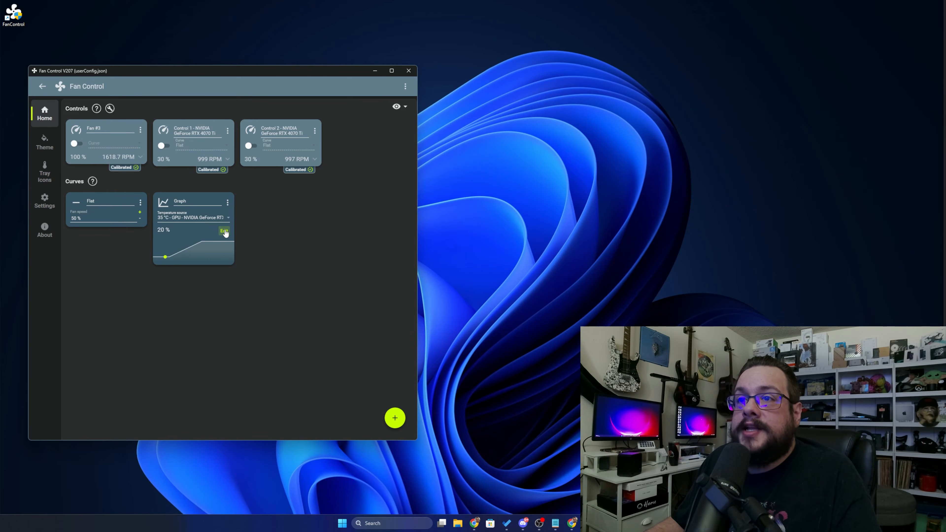
Step: Edit the graph curve so its upper point sits at about 100 °C and 100 % fan speed
left_click(225, 232)
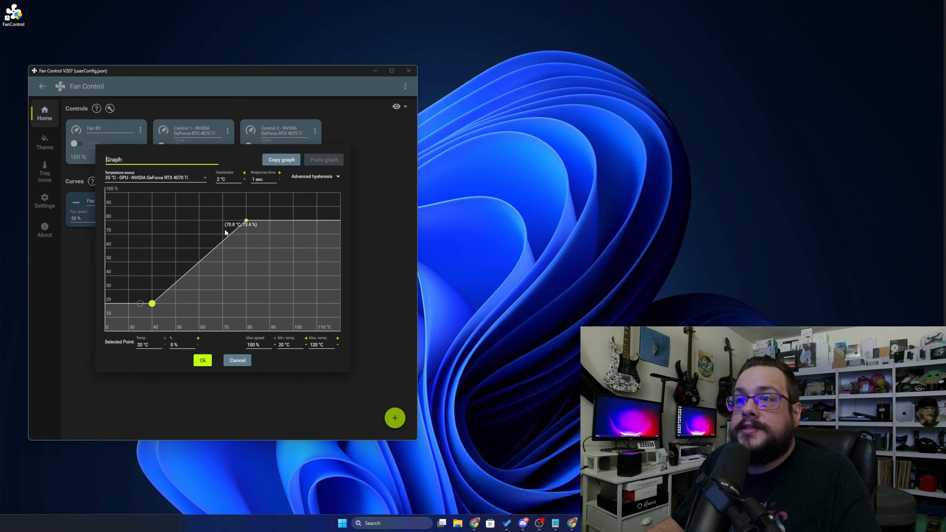
left_click(247, 221)
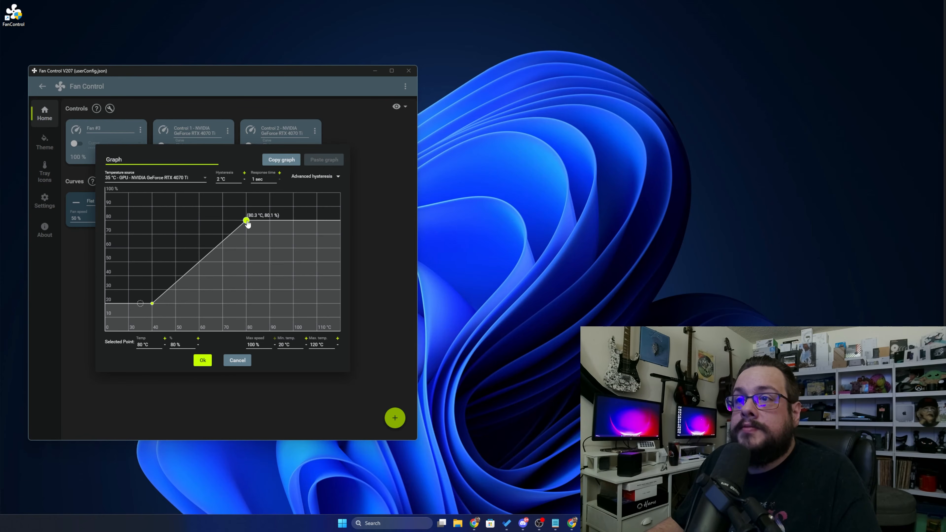
left_click_drag(248, 223, 295, 192)
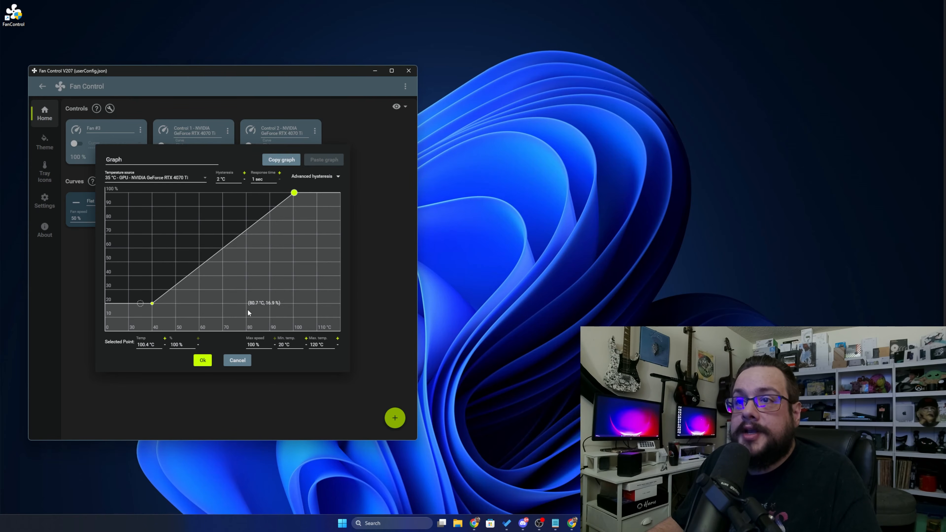
left_click(153, 303)
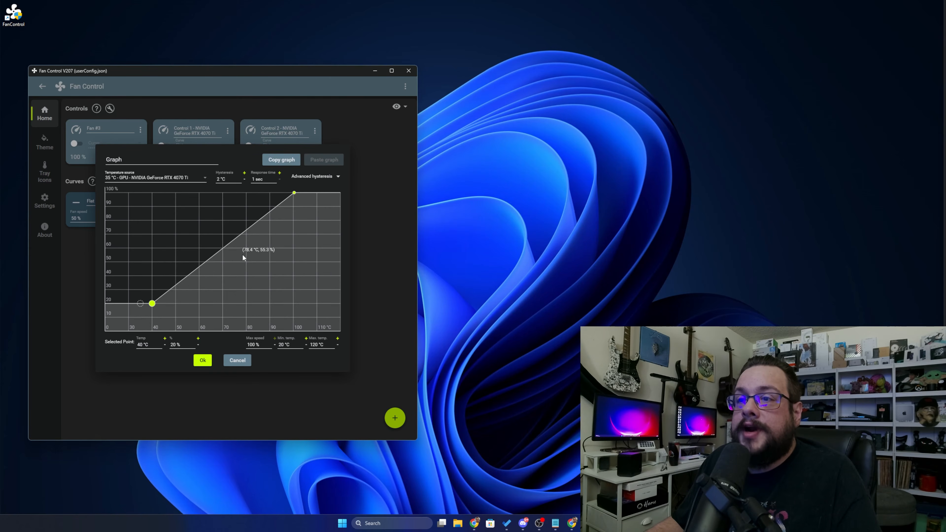
left_click(203, 361)
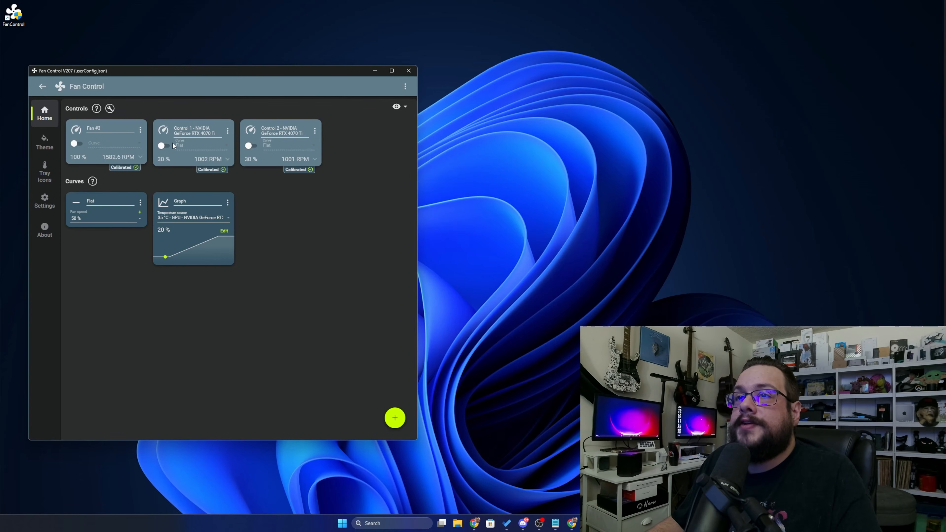
Step: Enable both NVIDIA fan controls and assign the Graph curve to Control 1
left_click(164, 145)
left_click(250, 146)
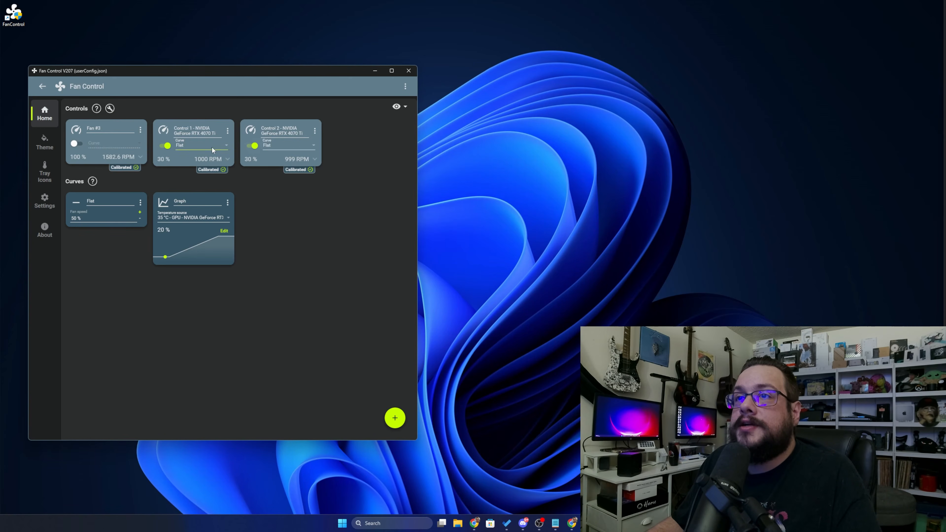
left_click(213, 149)
left_click(200, 170)
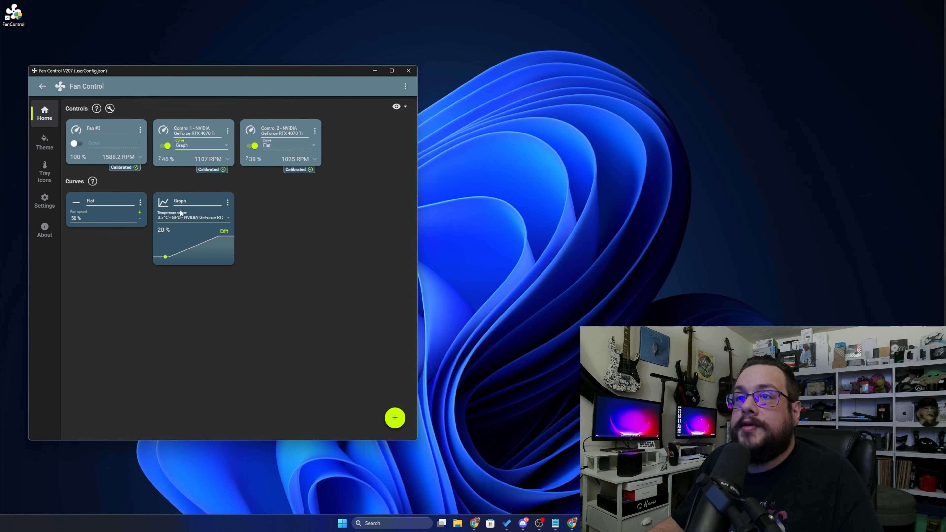
Step: Rename the graph curve to Nvidia and assign it to NVIDIA fan Control 2
left_click_drag(187, 201, 168, 202)
type("Nvidia")
left_click(291, 144)
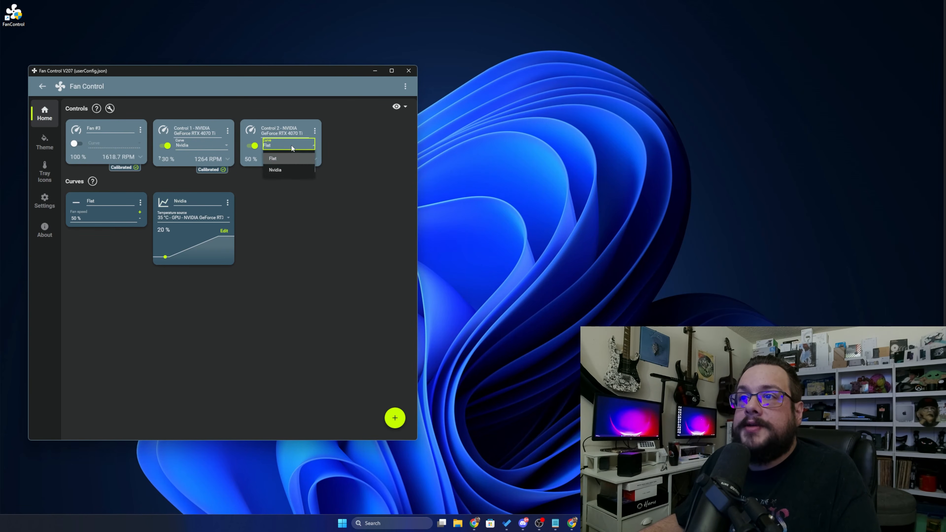
left_click(283, 167)
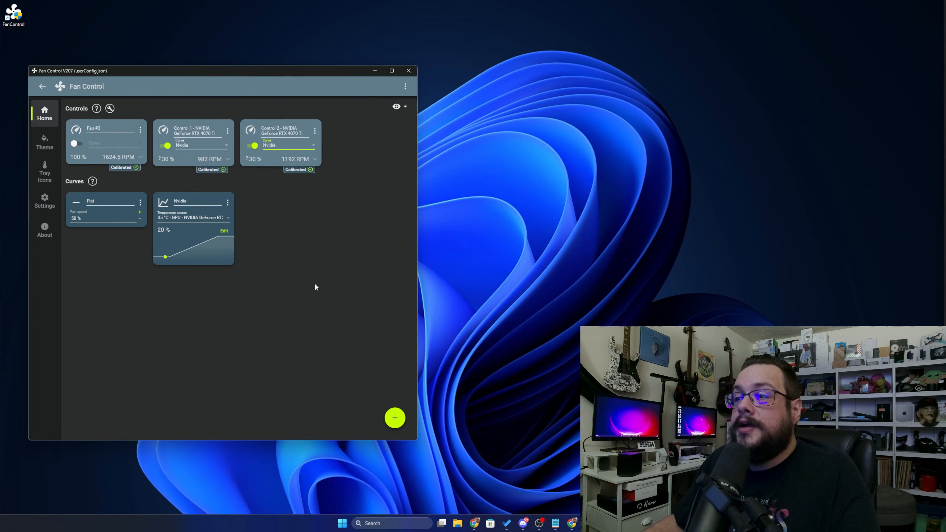
left_click(394, 417)
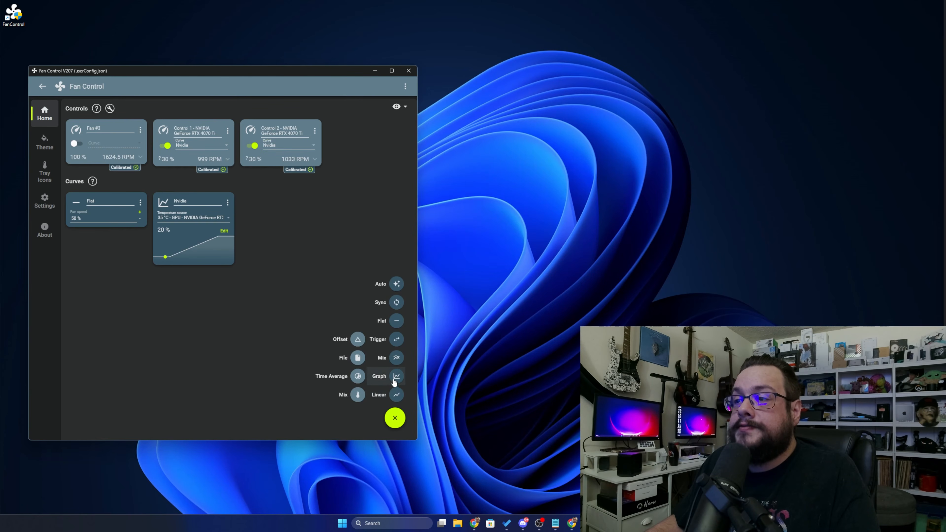
left_click(234, 356)
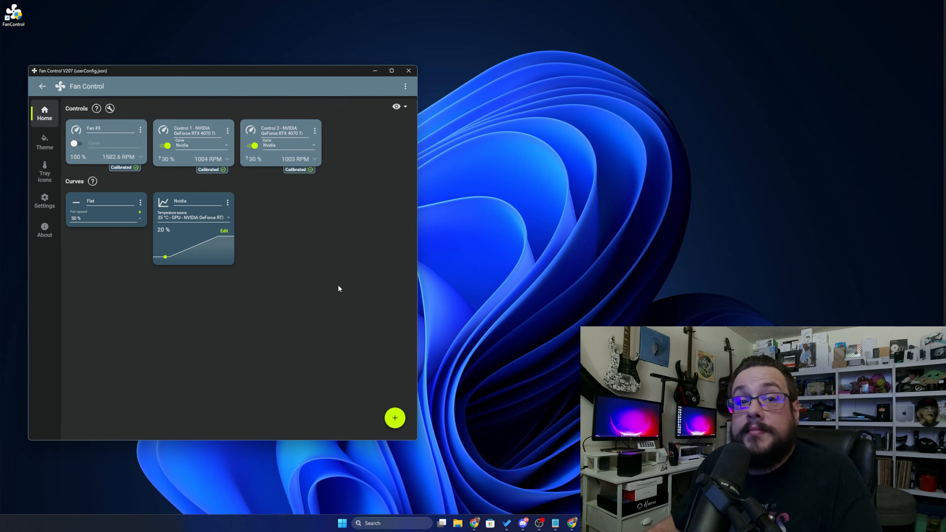